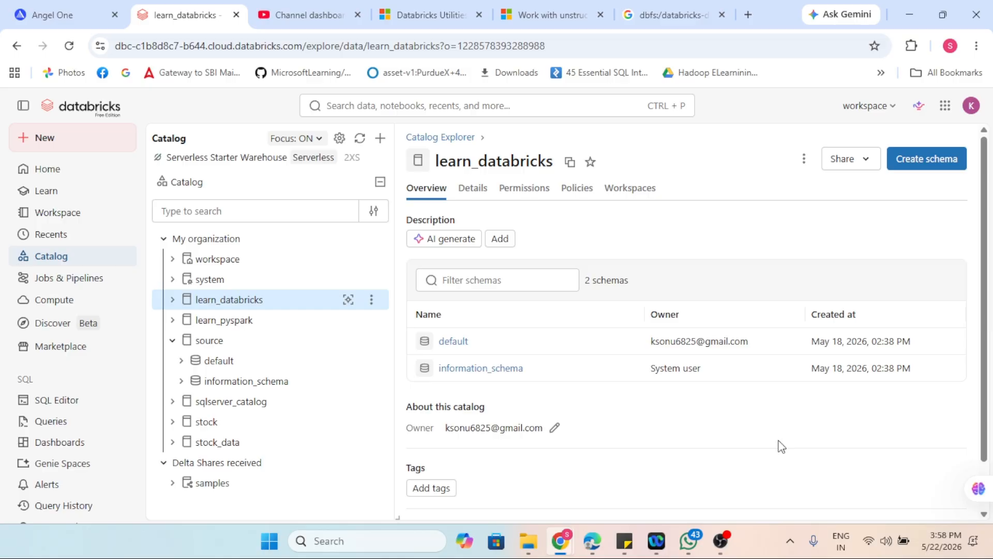
Open the source schema inside the learn_pyspark catalog.
click(172, 341)
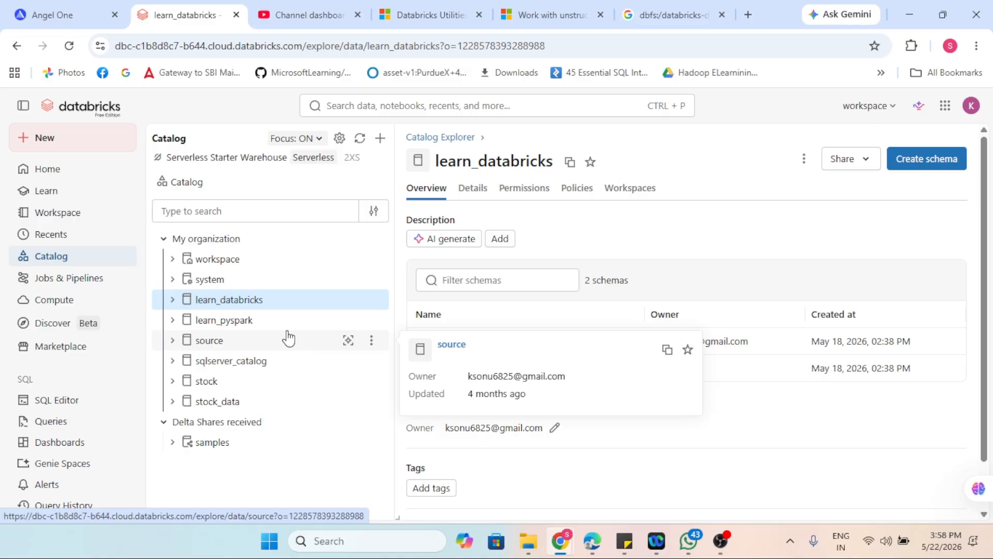
click(173, 321)
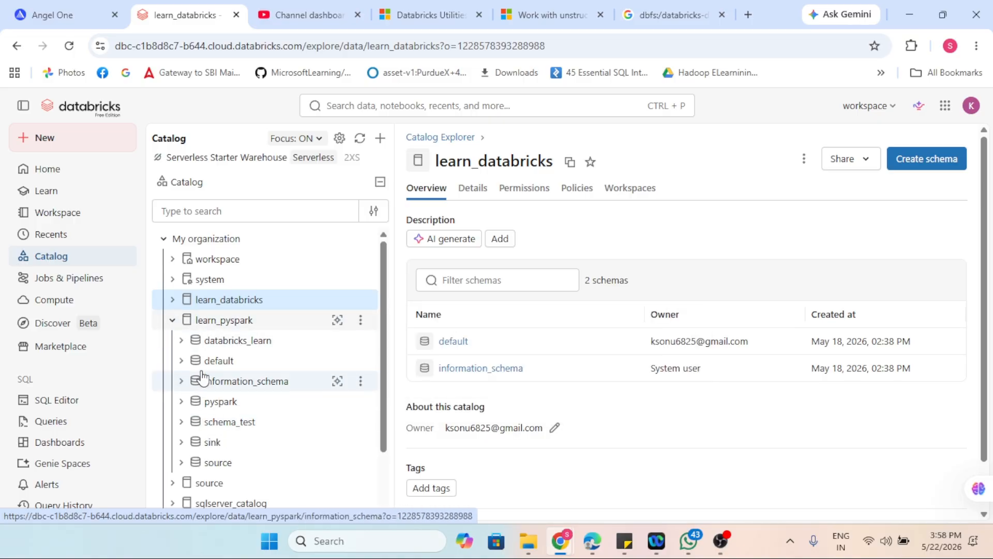
scroll(192, 444, down, 1)
scroll(193, 445, down, 1)
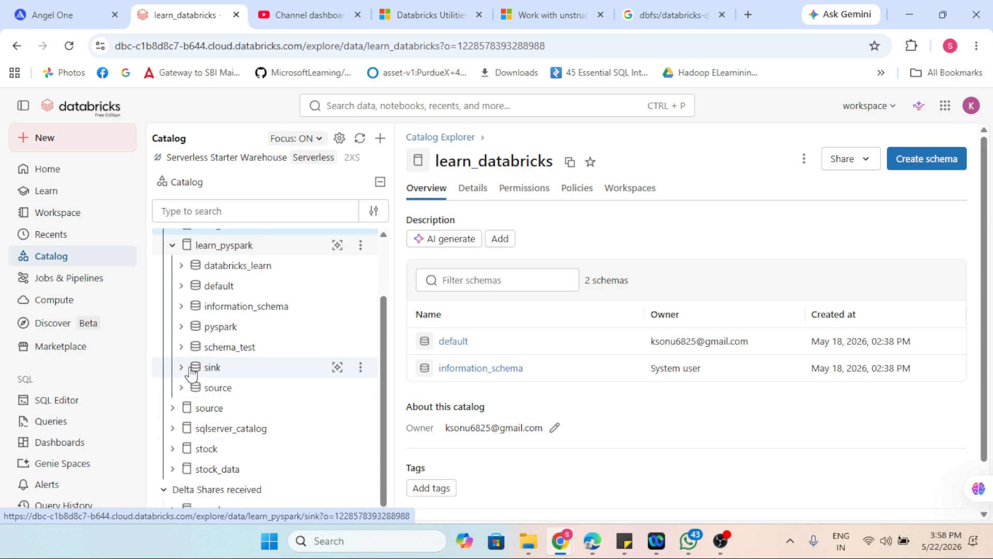
click(181, 388)
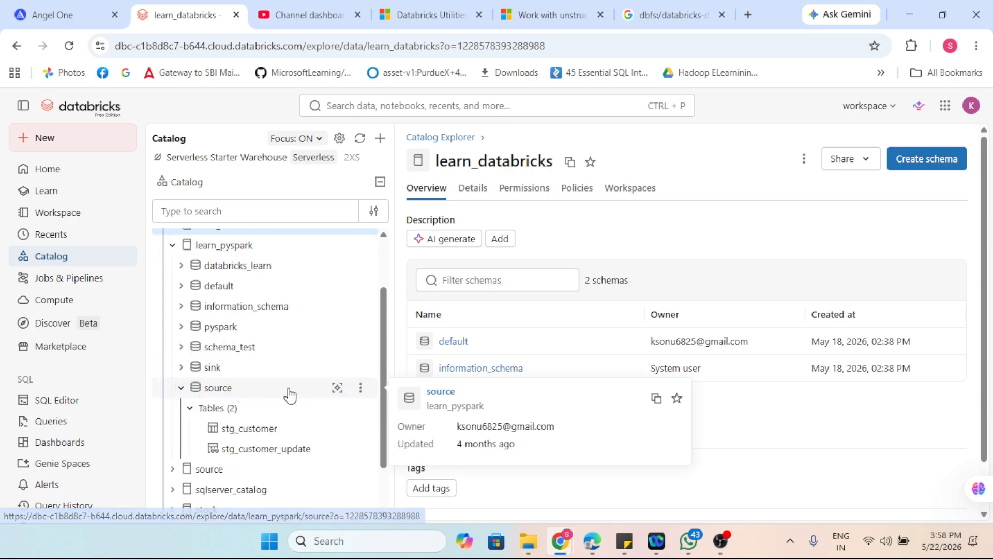
click(220, 389)
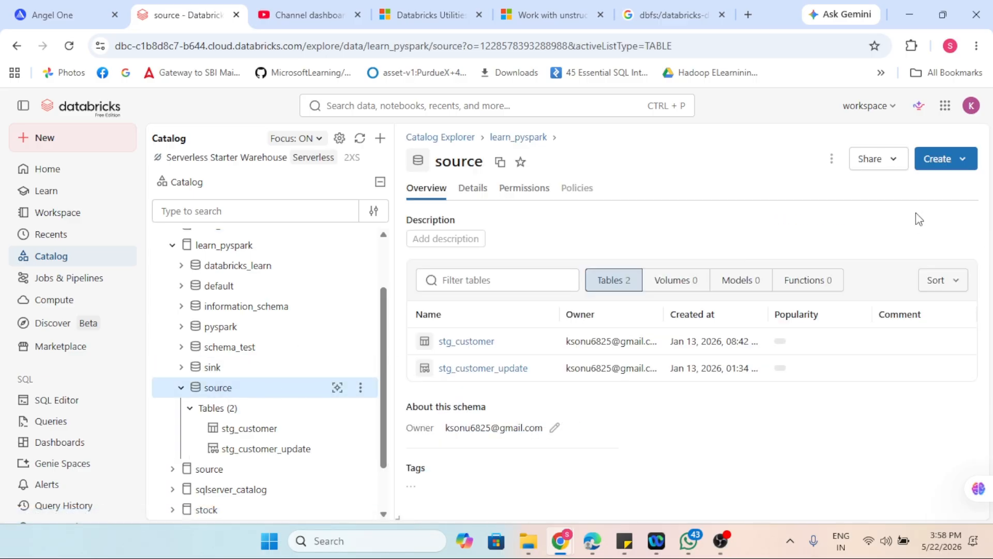
Start creating a new volume in the source schema and dismiss the account sign-in prompt.
click(956, 163)
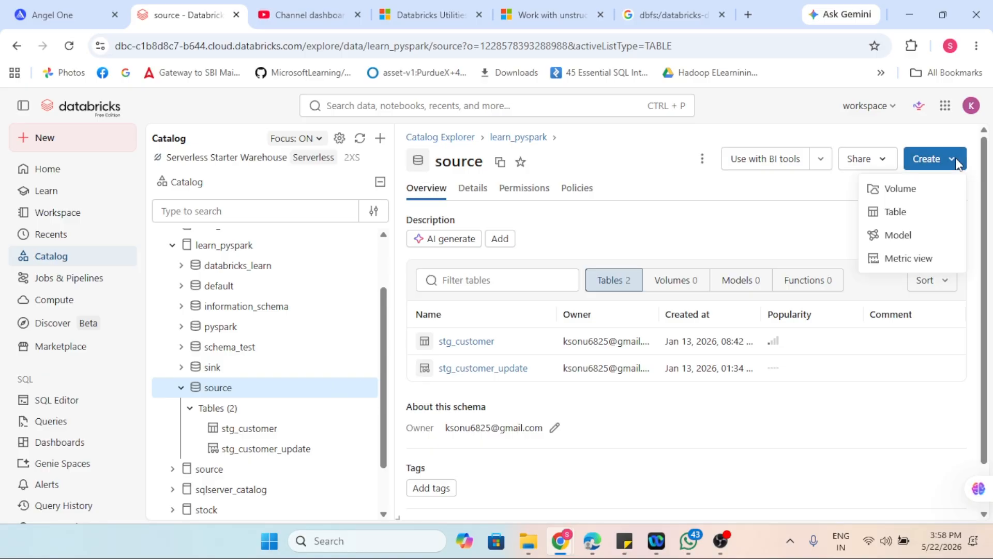
click(902, 189)
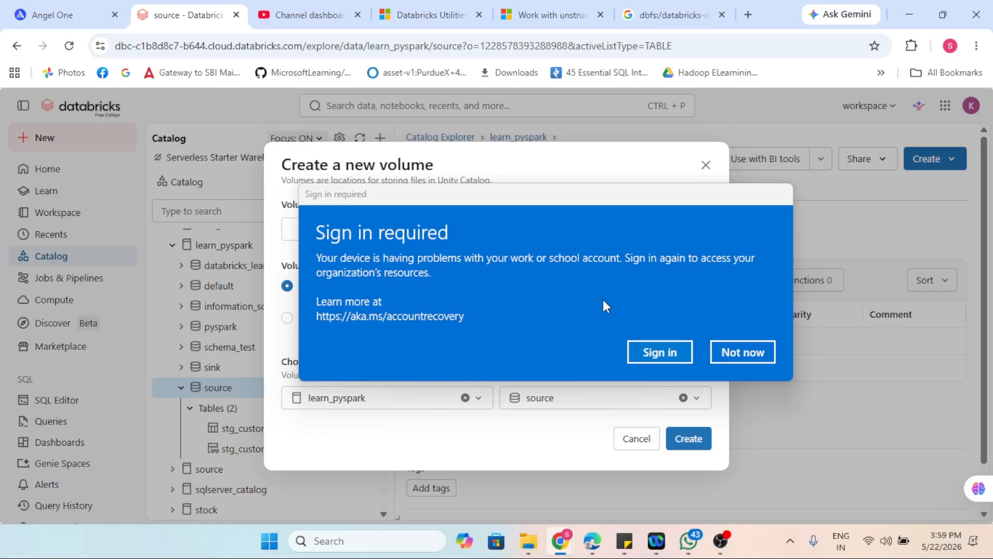
click(768, 352)
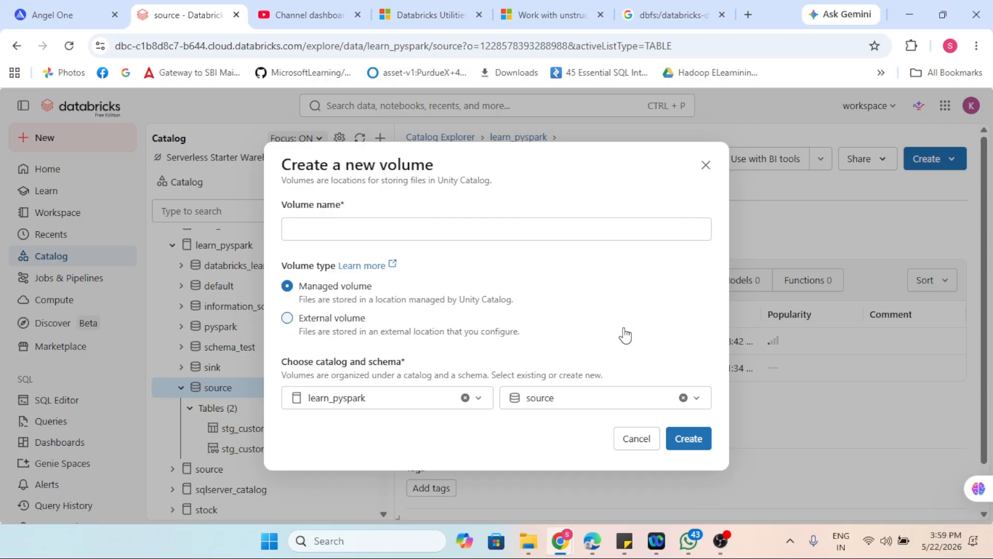
Examine the location and path settings of an external volume, and set the volume type back to Managed.
click(317, 319)
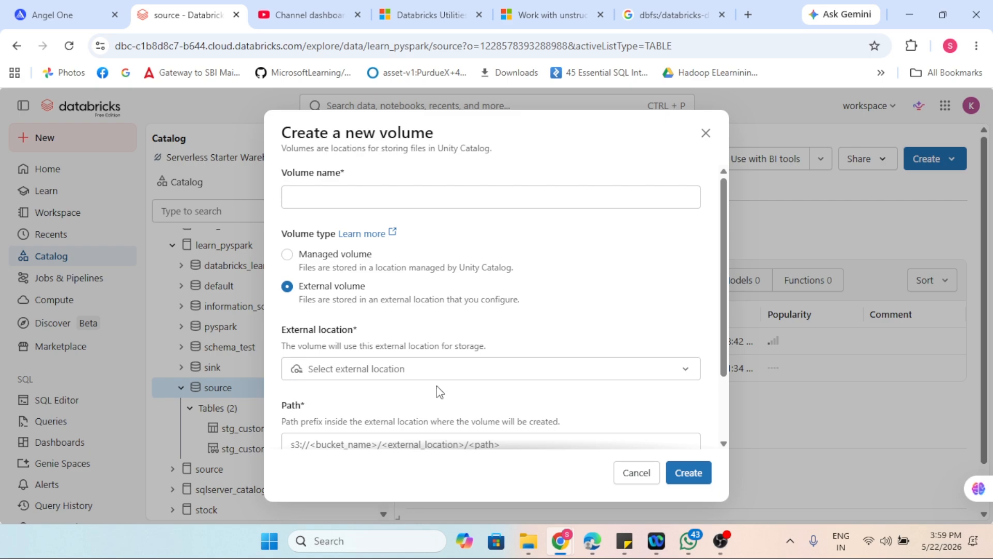
scroll(359, 368, down, 2)
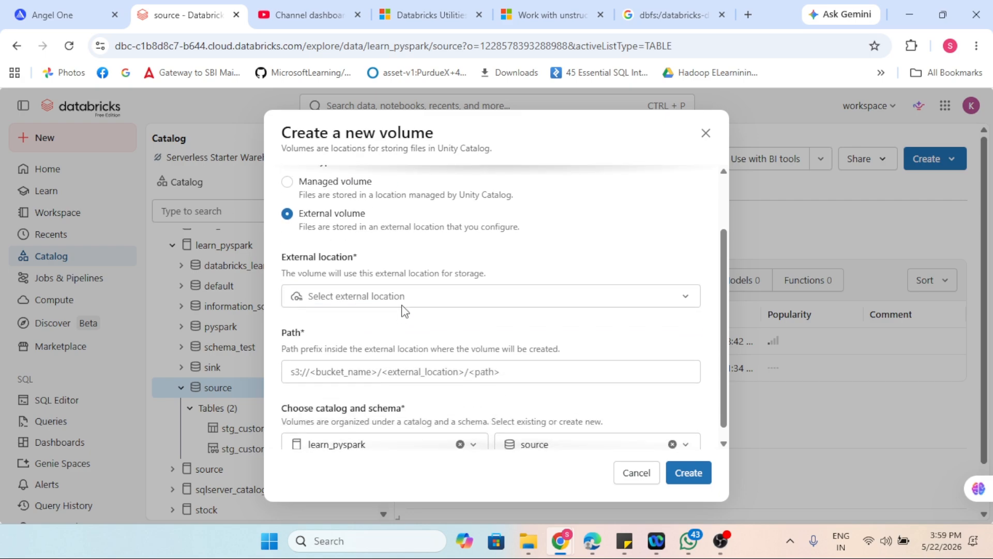
scroll(373, 295, down, 1)
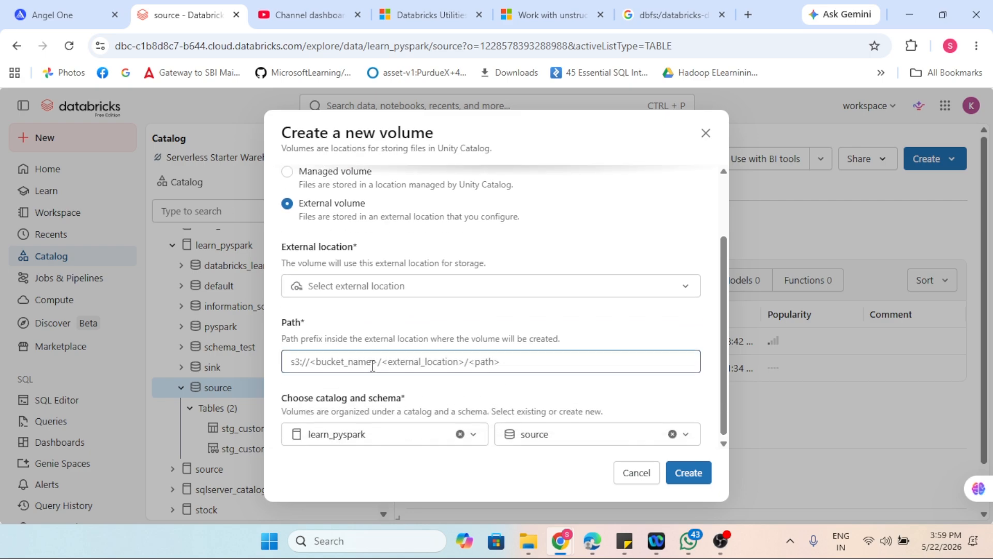
scroll(317, 239, up, 2)
click(288, 254)
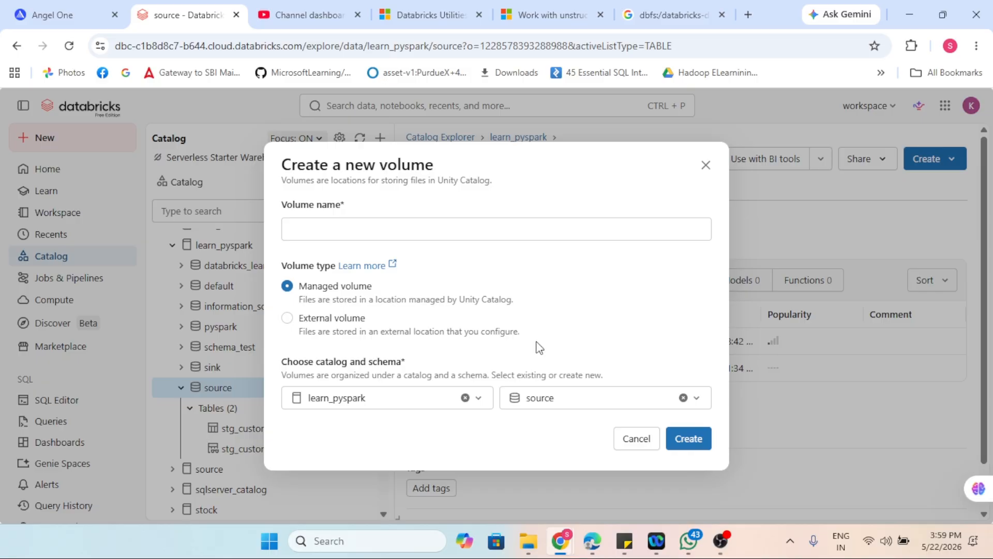
Name the managed volume learn_volume_creation and create it in the learn_pyspark catalog's source schema.
click(380, 229)
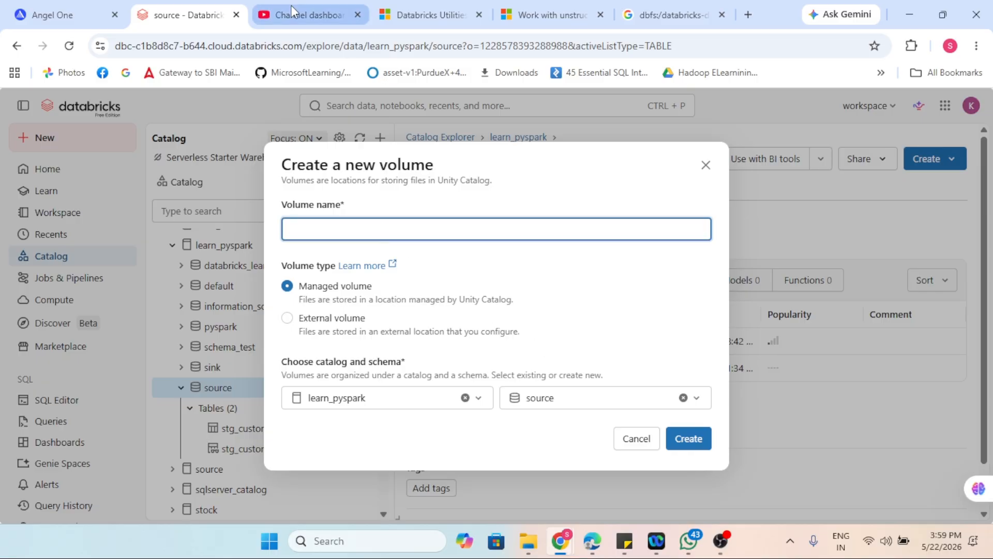
mouse_move(291, 5)
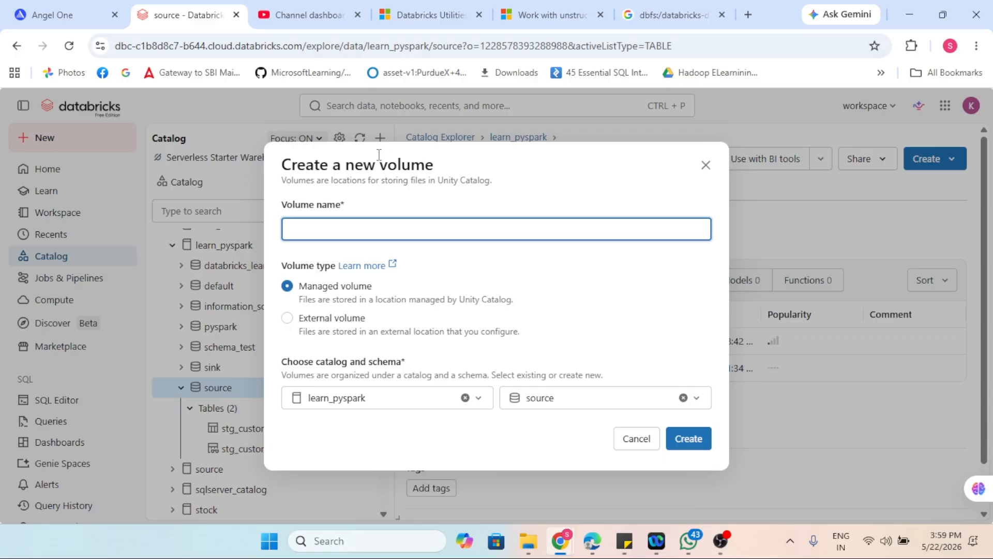
text(LEARN)
key(BackSpace)
key(BackSpace)
key(BackSpace)
key(BackSpace)
key(BackSpace)
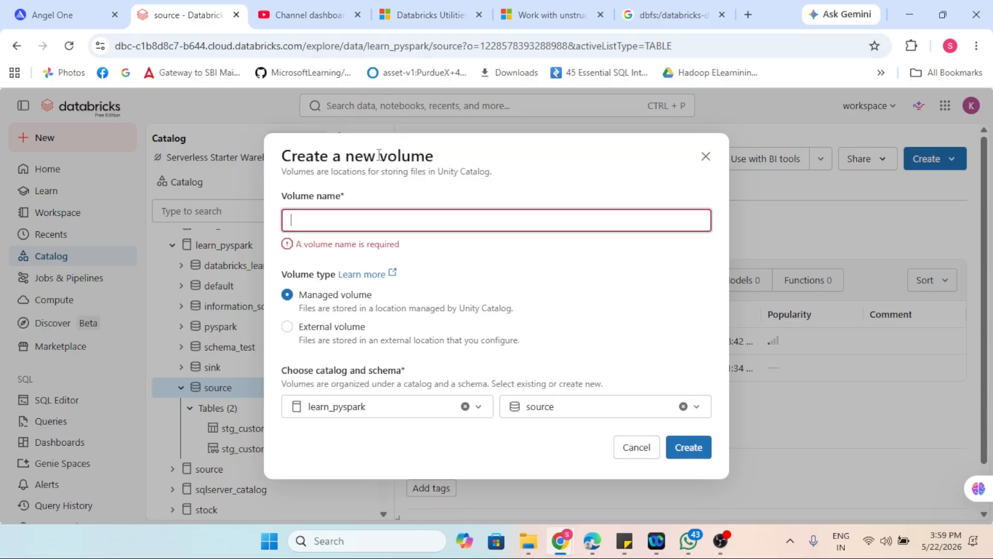
text(learn)
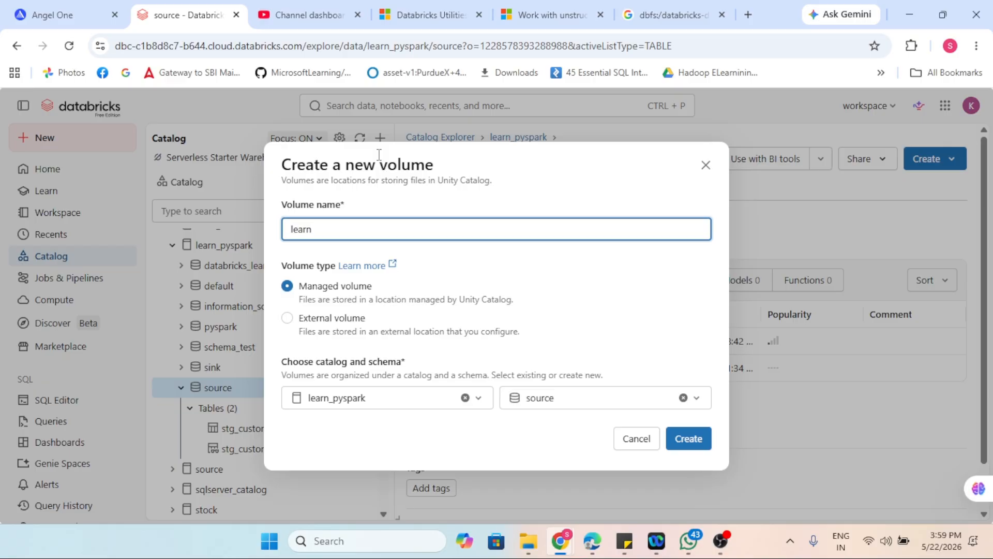
text(_volume_creation)
click(686, 443)
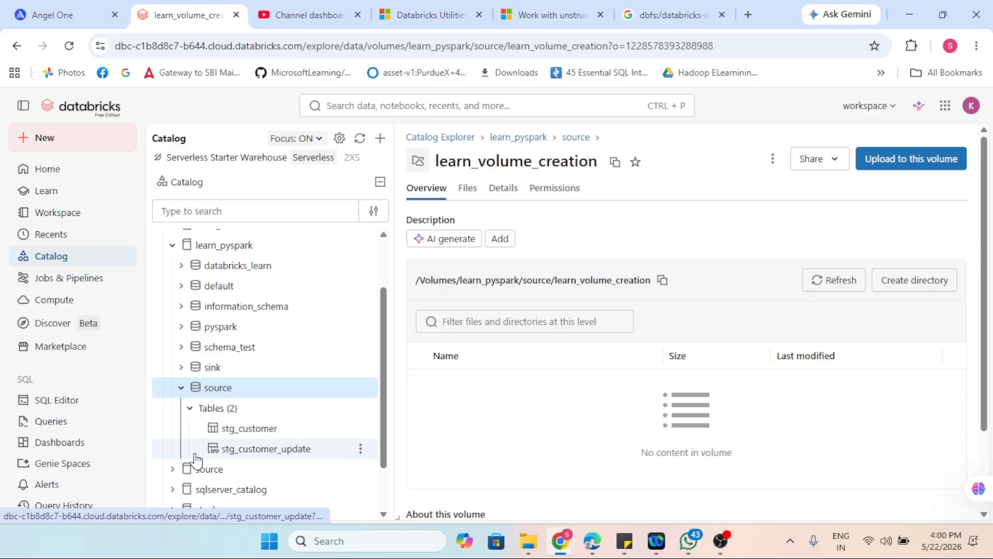
Refresh the catalog tree and check the source schema for the learn_volume_creation volume.
click(188, 409)
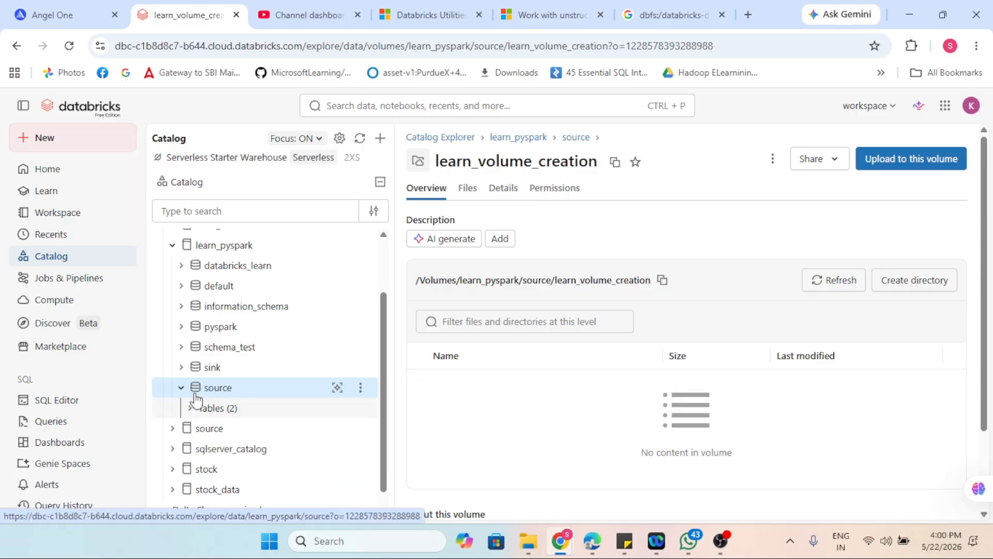
click(361, 387)
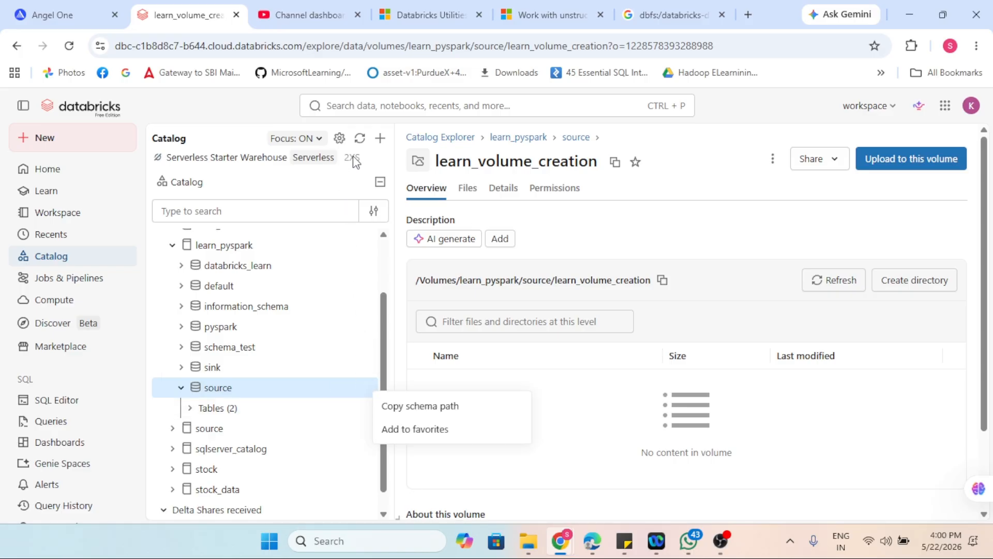
click(361, 140)
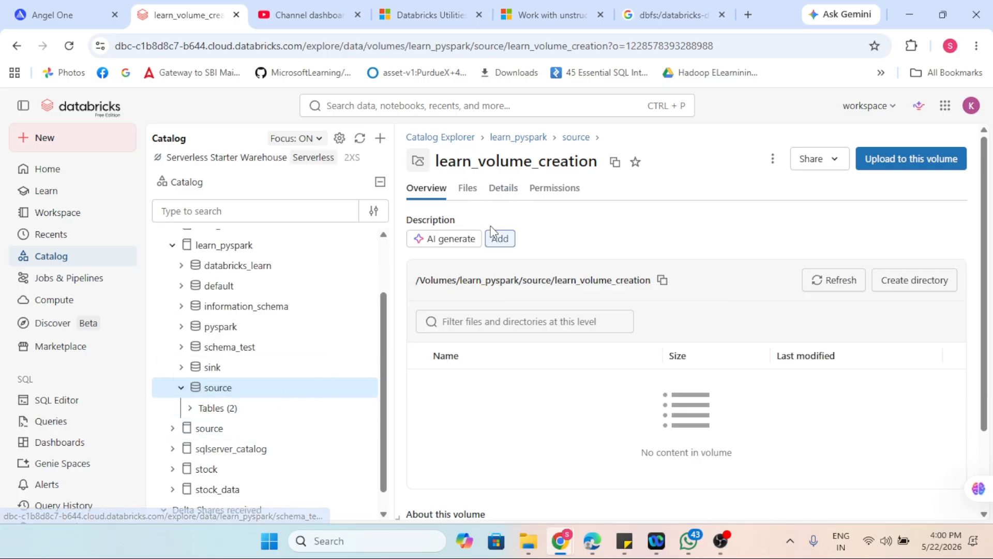
drag(434, 164, 597, 168)
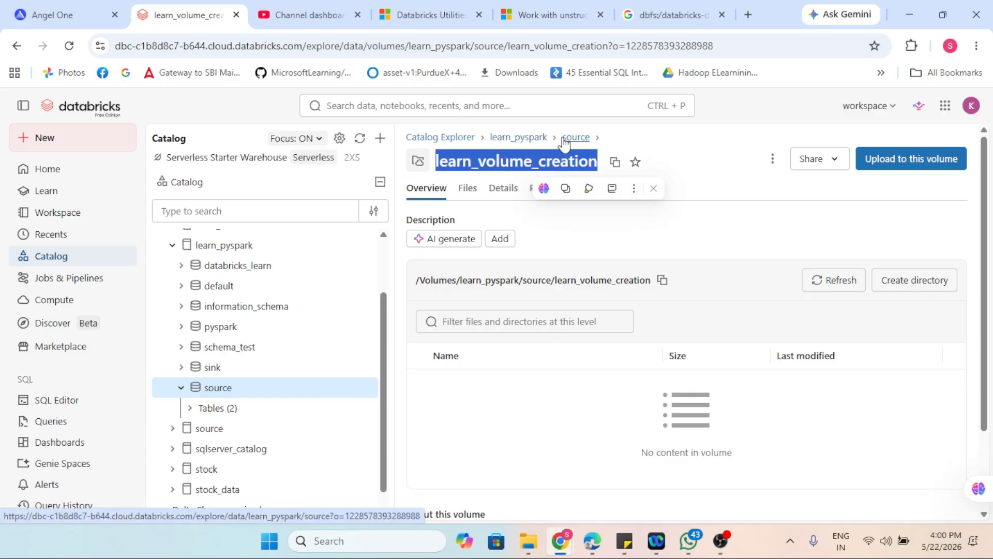
click(760, 261)
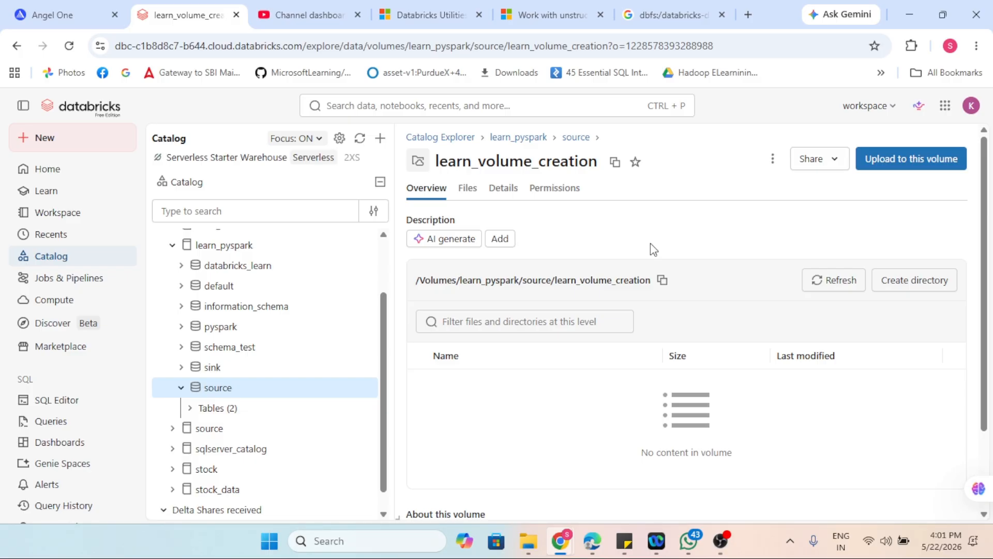
Create a directory named user_Data in the learn_volume_creation volume.
click(911, 282)
click(570, 307)
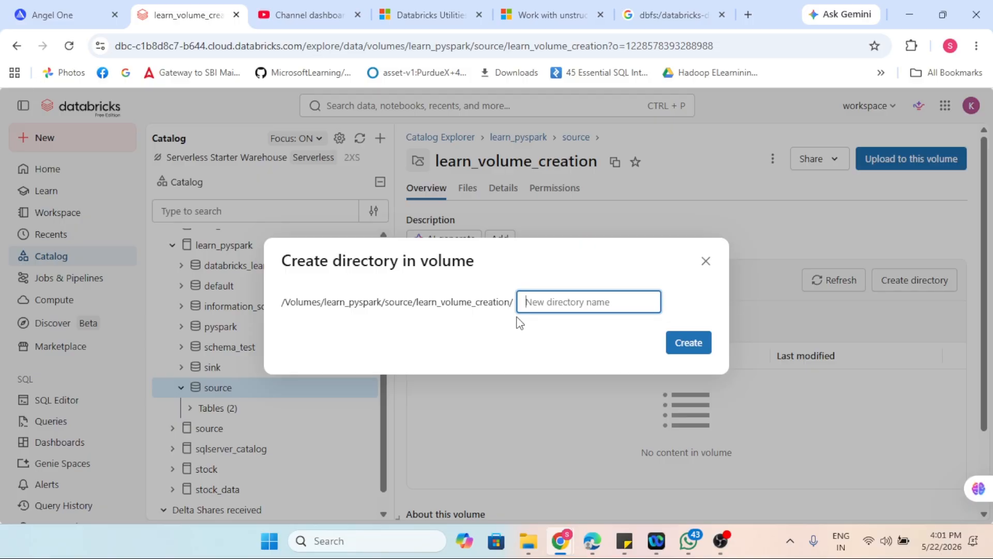
text(user_Data)
click(707, 348)
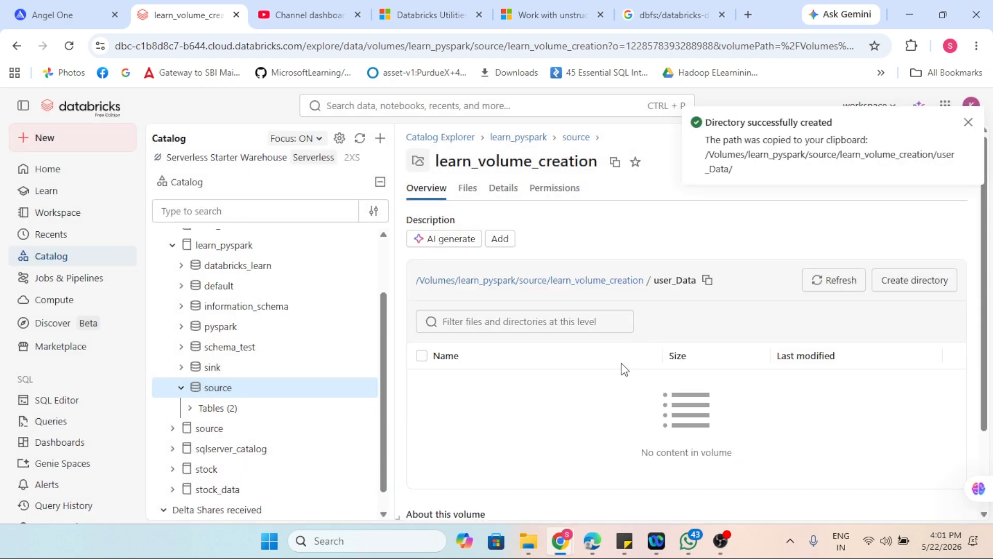
Check the user_Data directory from the root of learn_volume_creation and reopen it.
click(600, 282)
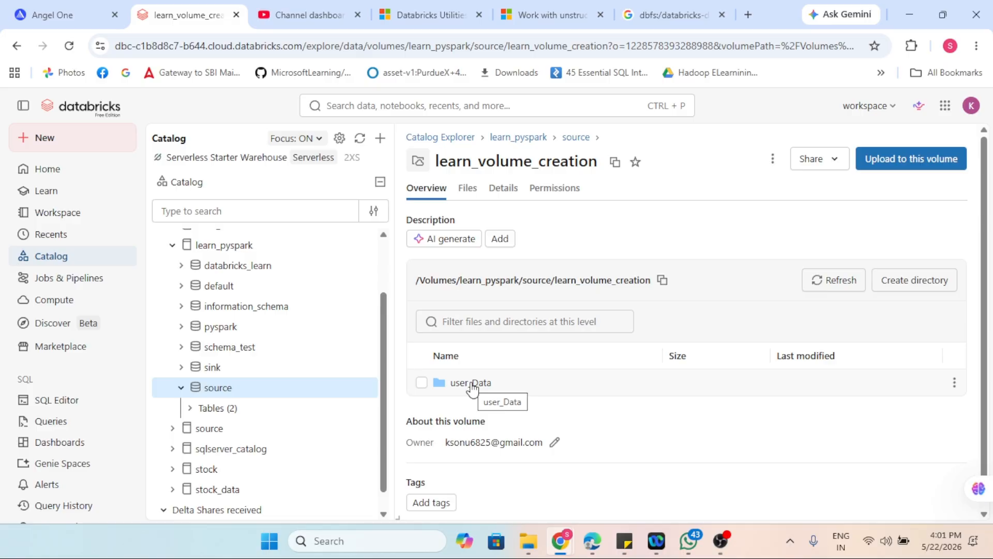
click(471, 384)
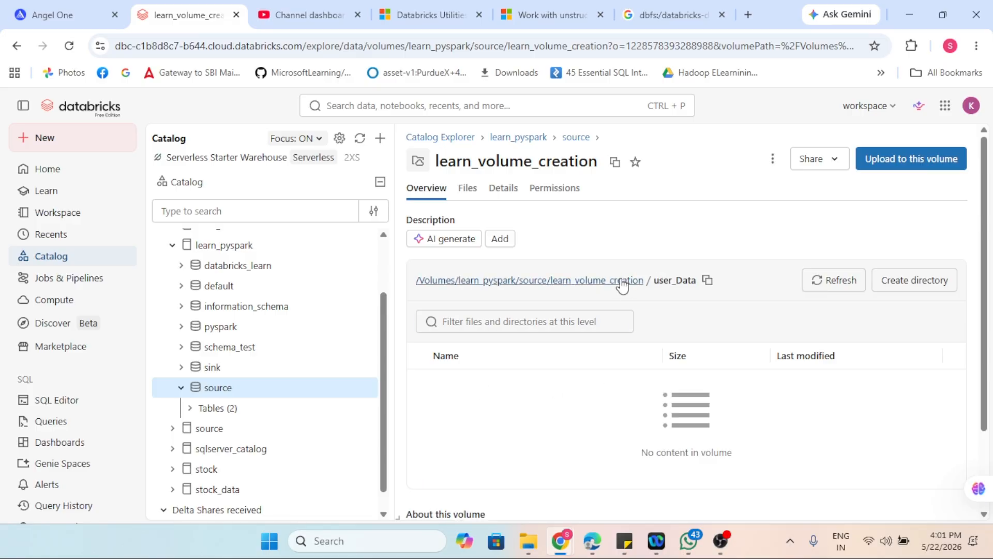
click(622, 282)
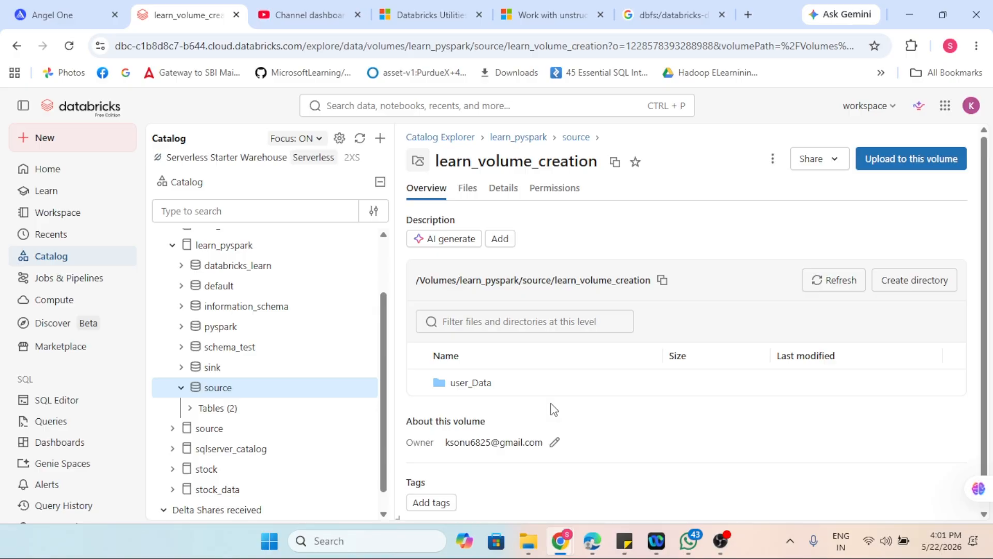
click(469, 383)
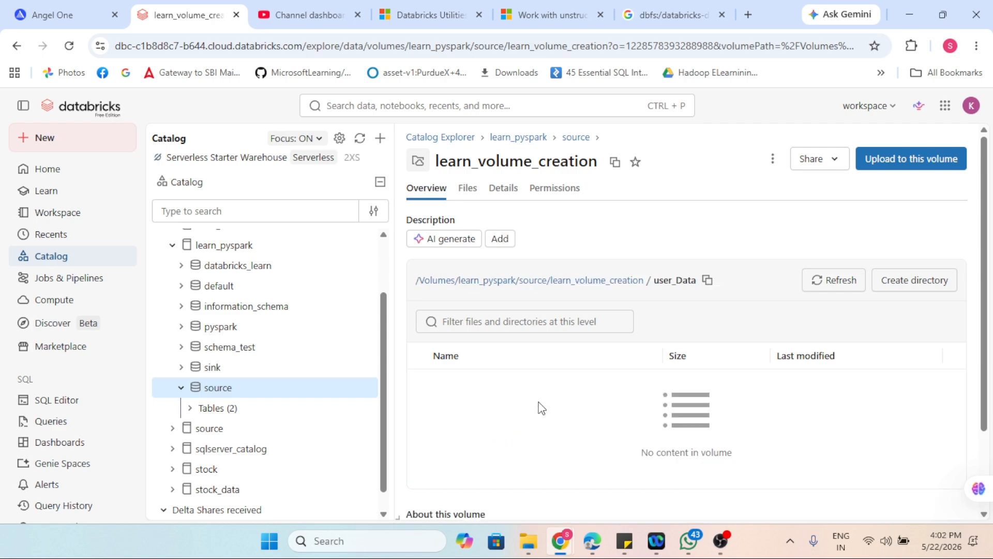
Start a file upload into the user_Data directory and open the Downloads folder to choose a file.
click(900, 159)
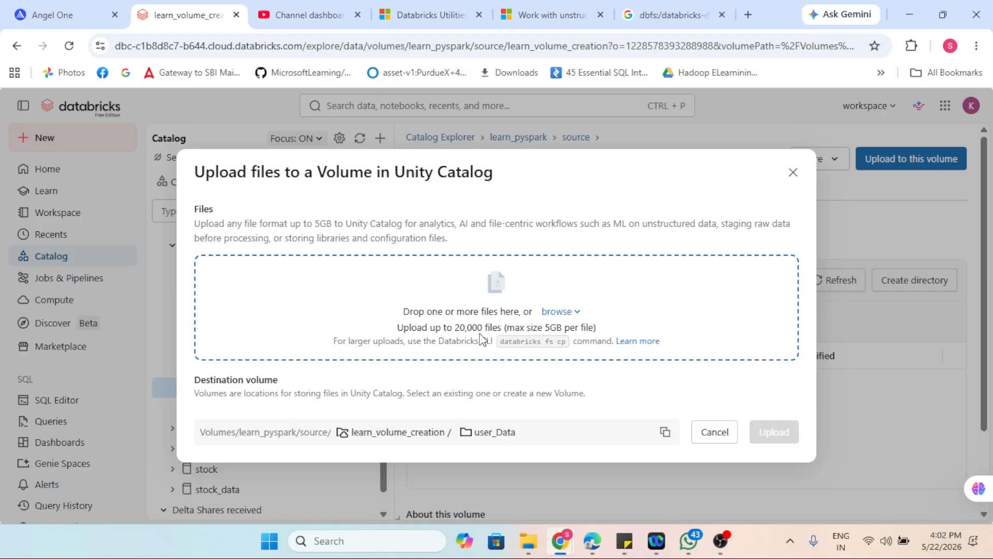
click(576, 312)
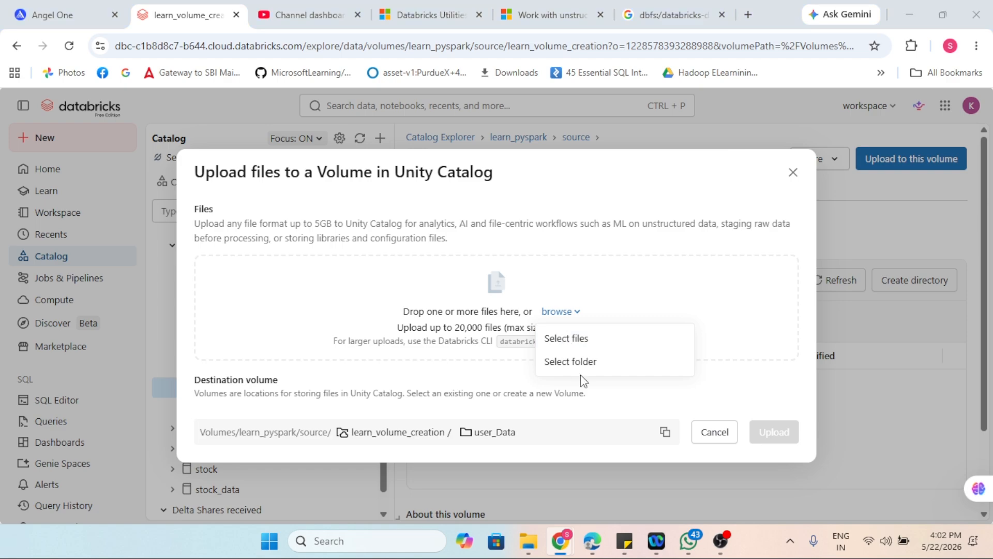
click(568, 338)
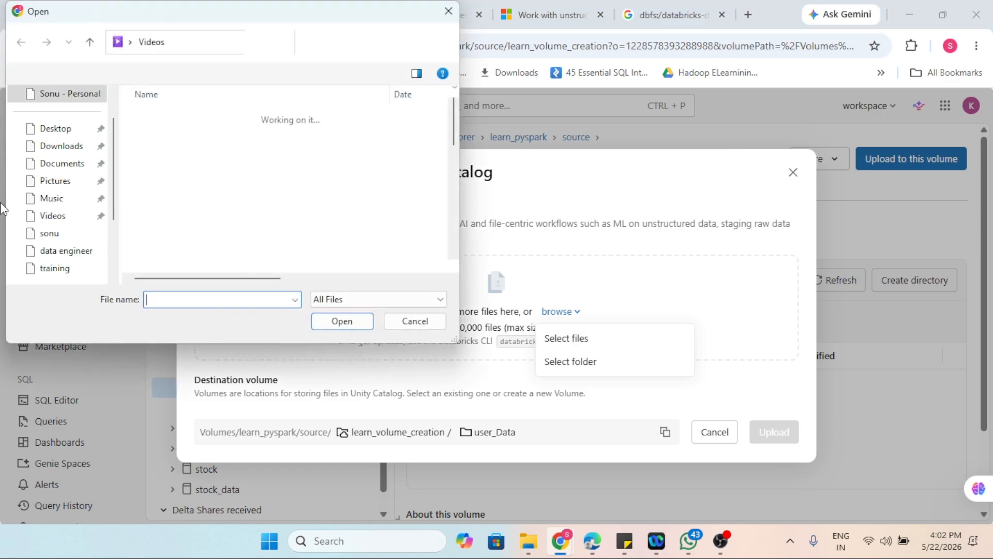
click(57, 150)
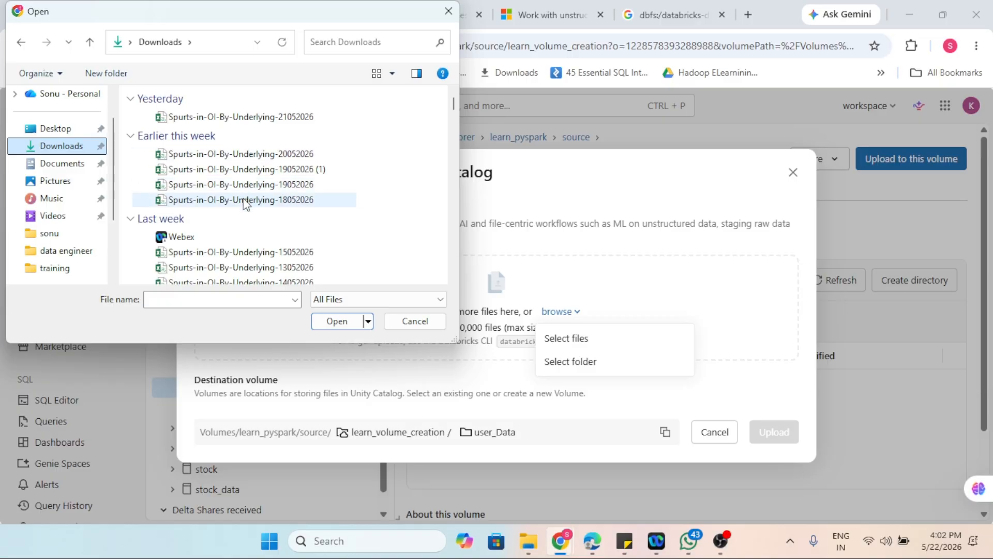
Look through the files in the Downloads folder for a suitable data file to upload.
scroll(258, 214, down, 1)
scroll(290, 220, down, 2)
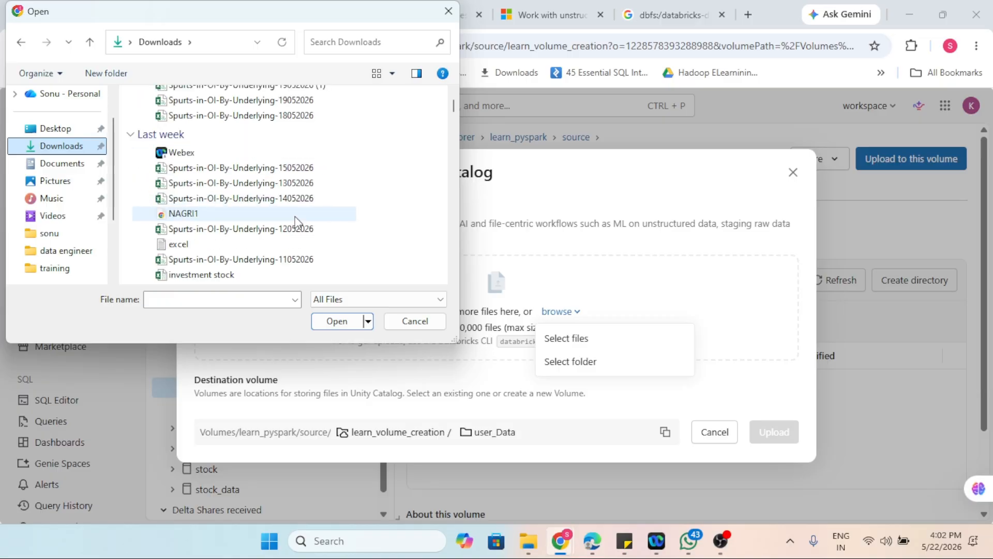
scroll(313, 223, down, 12)
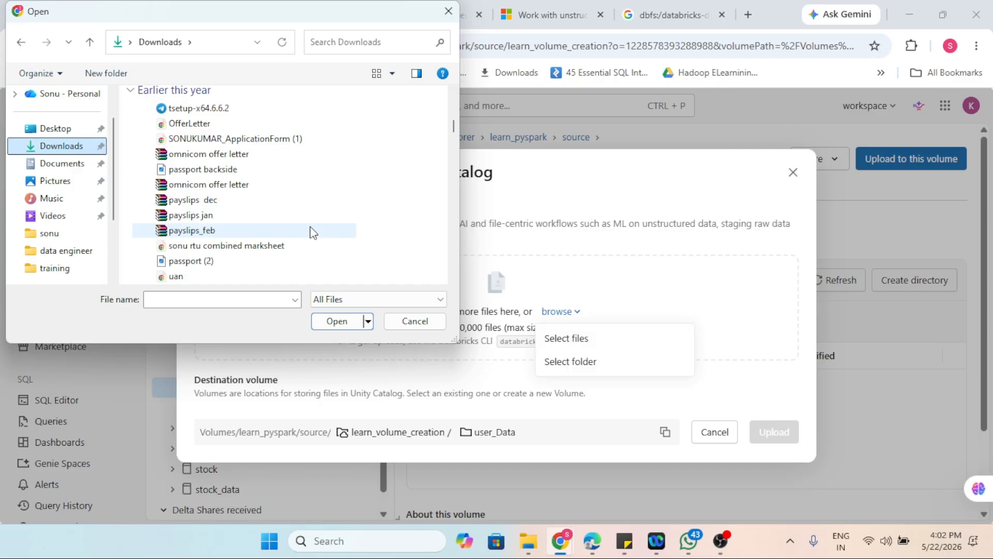
scroll(309, 226, up, 3)
scroll(310, 225, down, 3)
scroll(310, 227, down, 3)
scroll(309, 227, up, 6)
scroll(309, 228, down, 15)
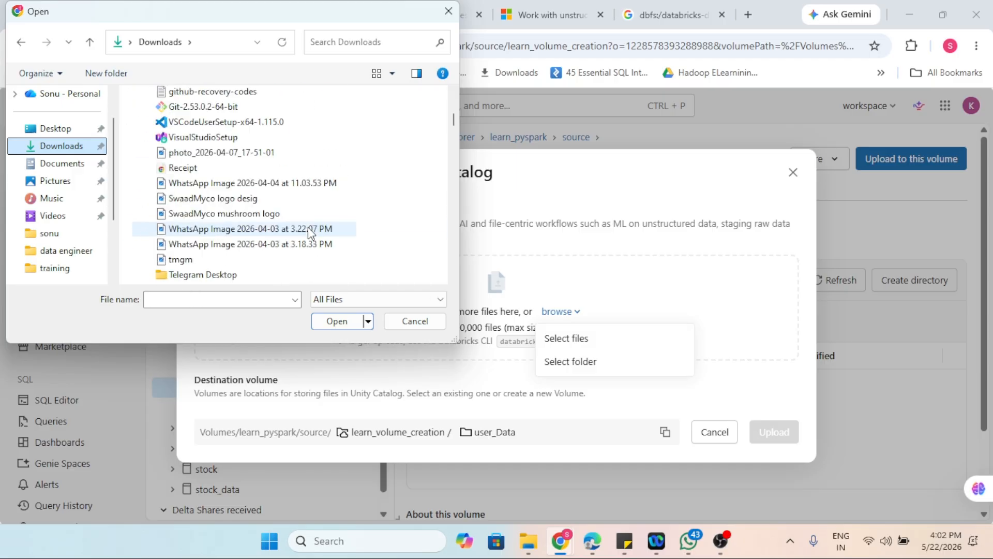
scroll(308, 236, up, 2)
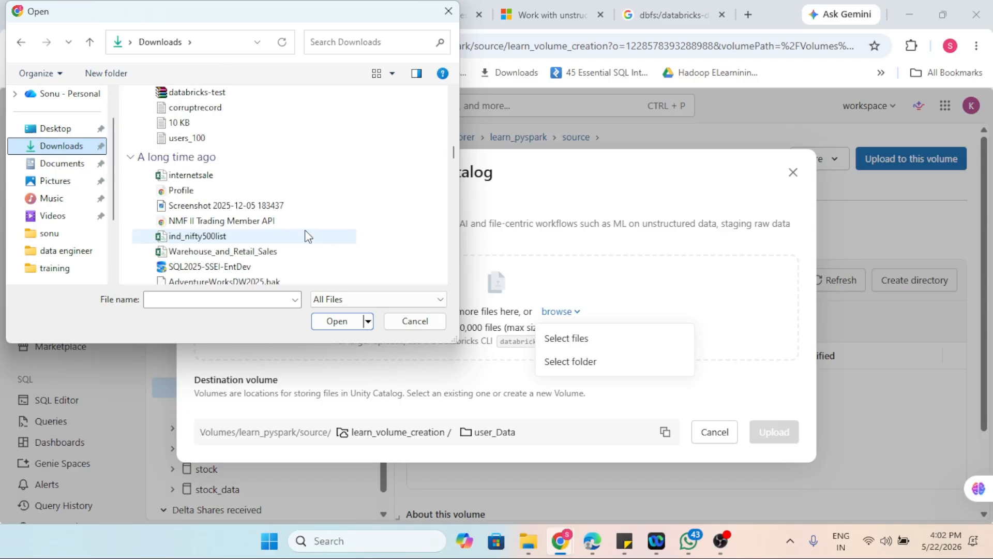
scroll(309, 234, up, 10)
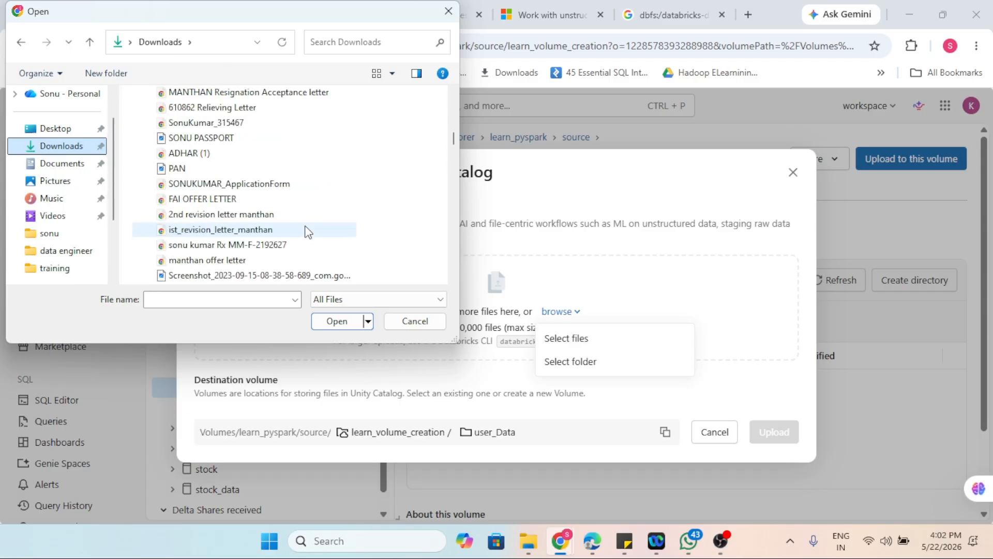
scroll(308, 233, up, 10)
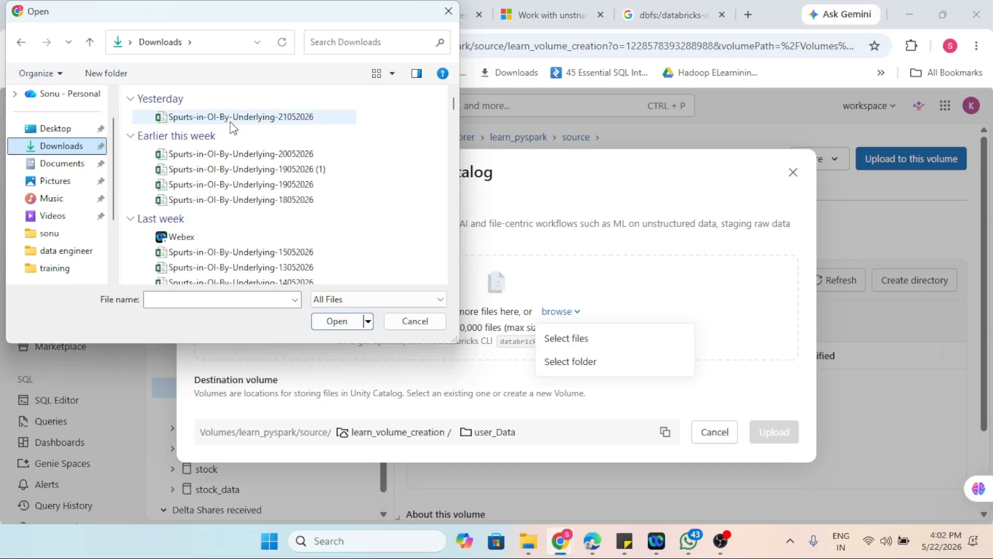
Upload Spurts-in-OI-By-Underlying-21052026.csv to the user_Data directory of learn_volume_creation and dismiss the upload summary.
click(231, 119)
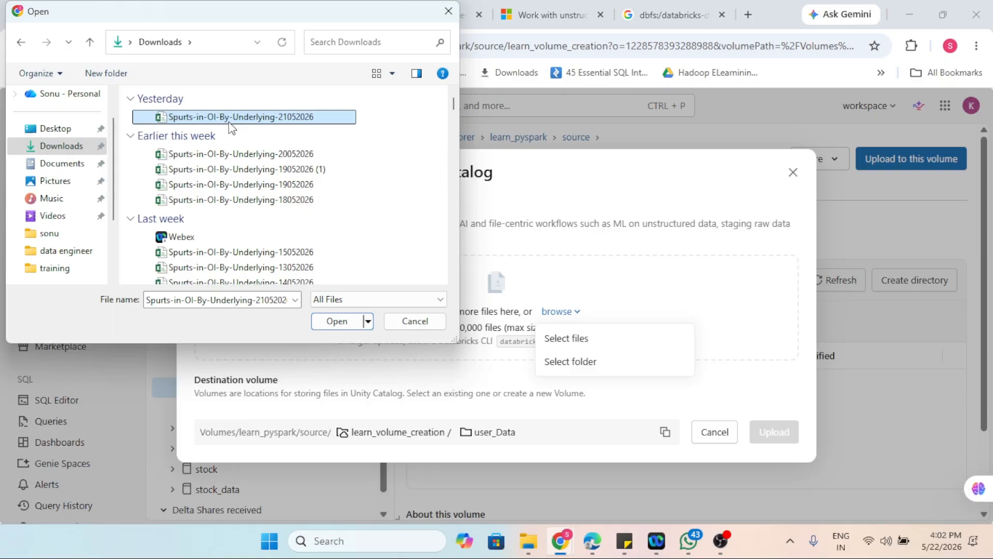
click(336, 321)
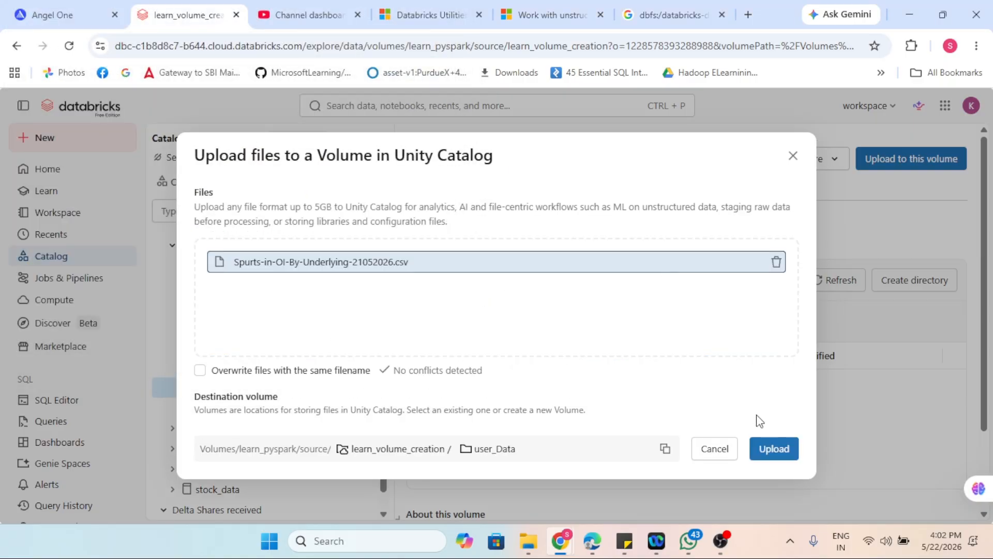
click(774, 449)
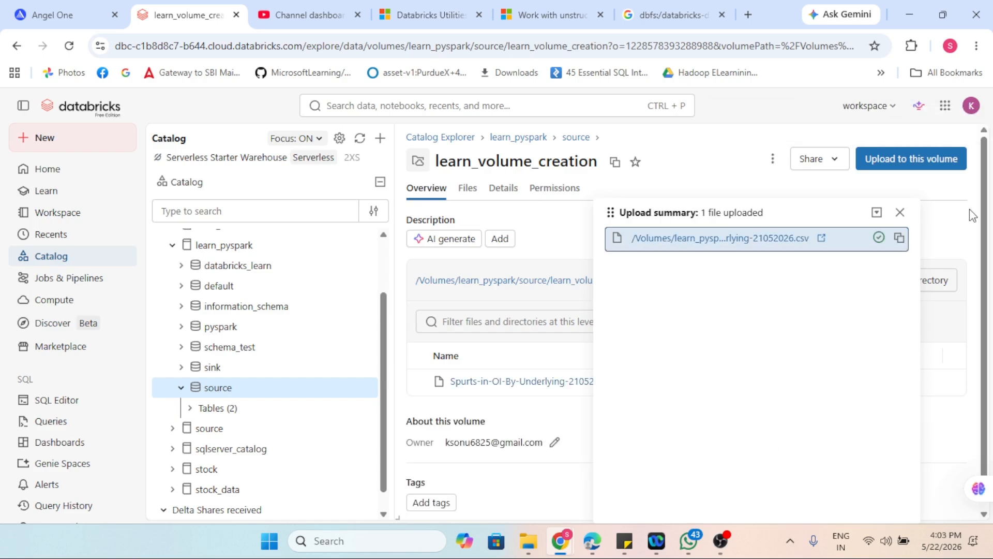
click(900, 213)
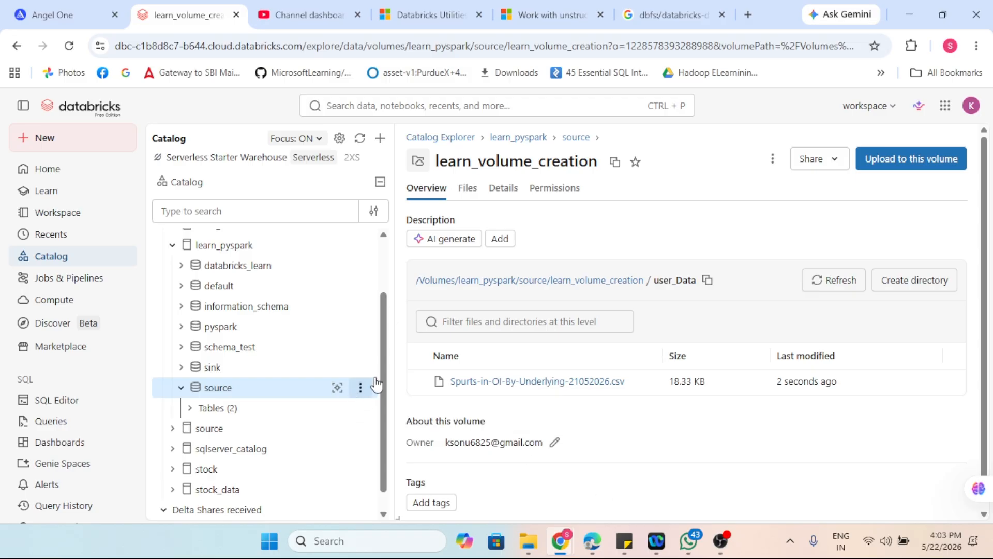